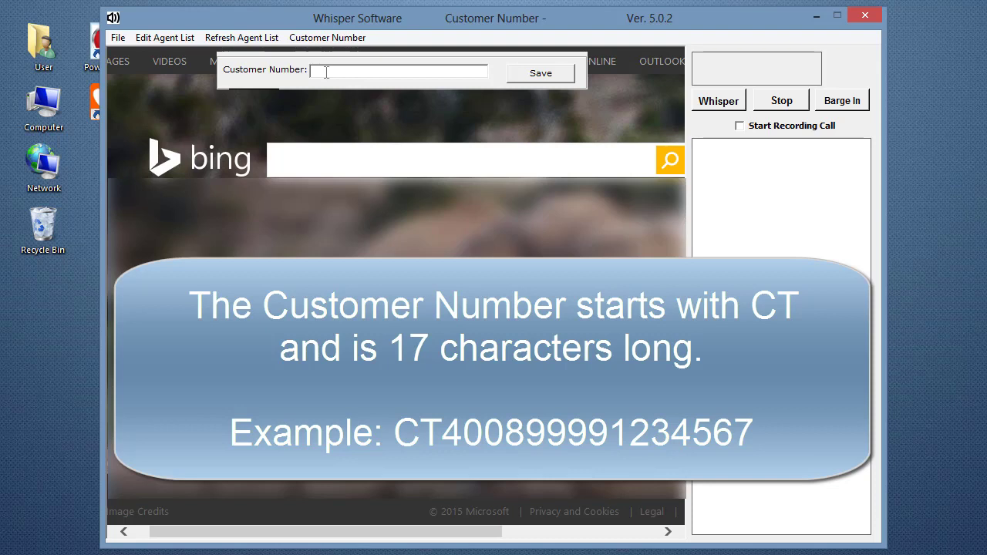
Enter and save the 17-character customer number so it appears in the title bar
{"action": "left_click", "coordinate": [319, 71]}
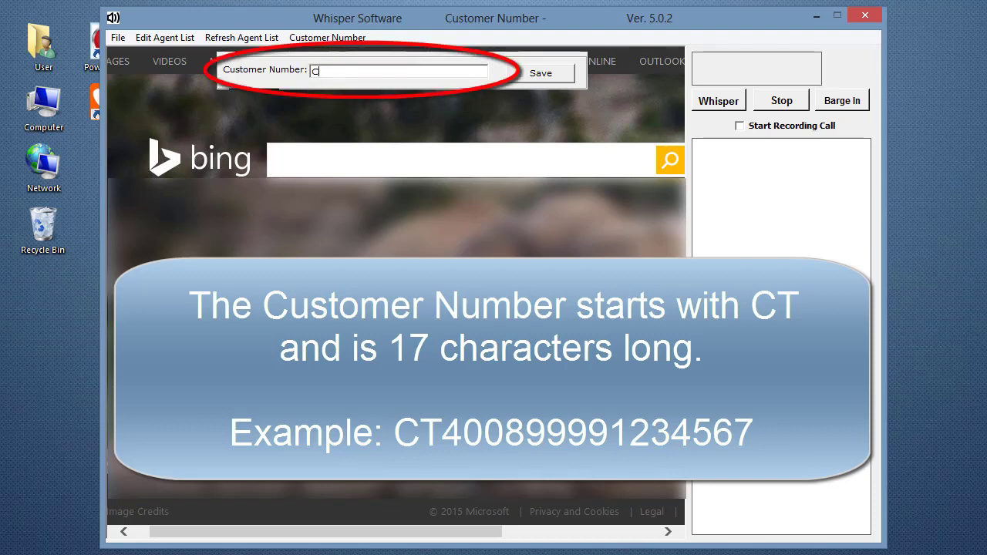
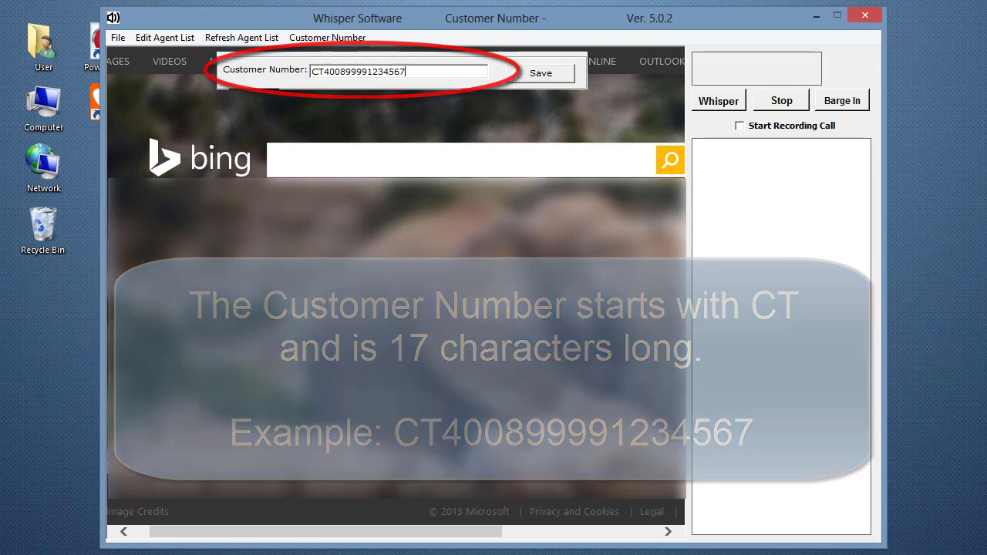
{"action": "left_click", "coordinate": [560, 78]}
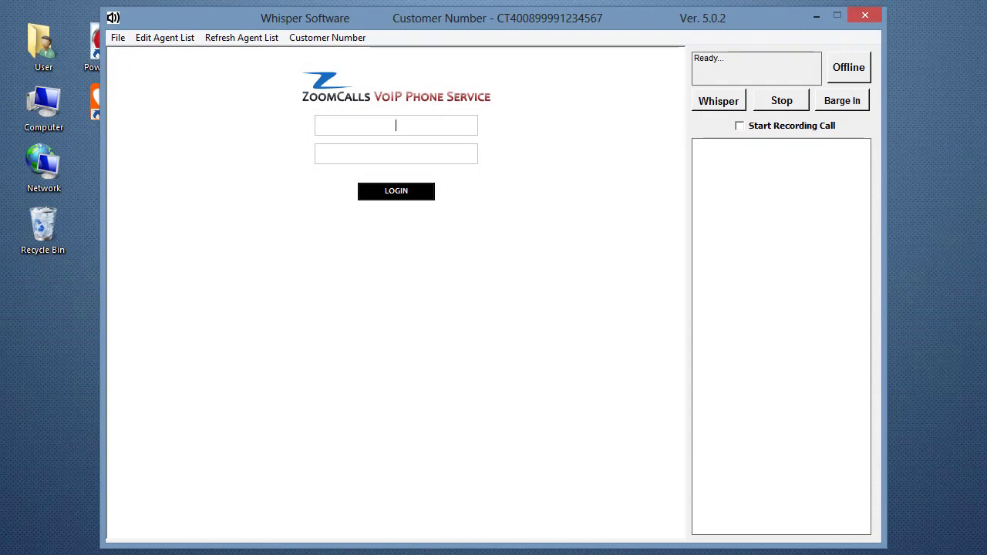
Log in to ZoomCalls with the account username and password
{"action": "type", "text": "example"}
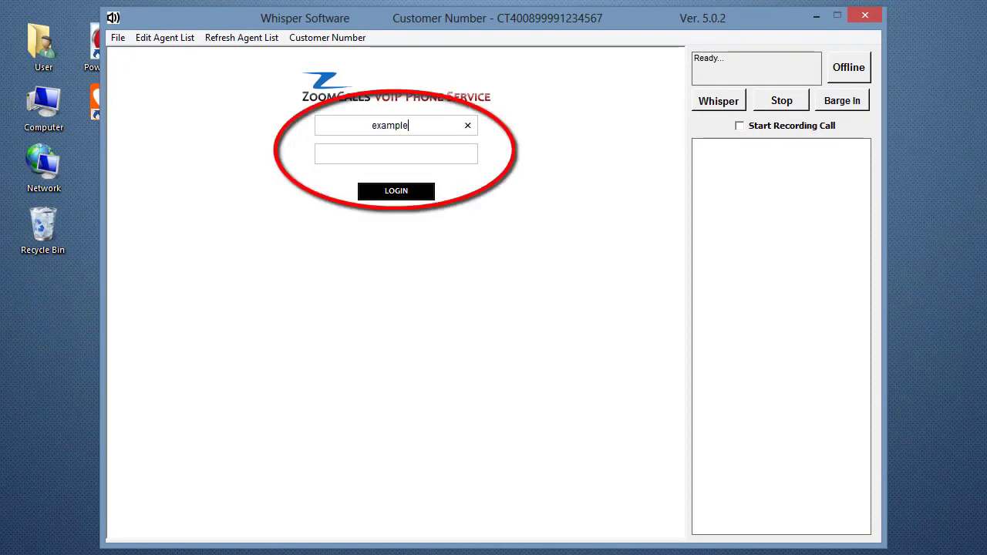
{"action": "key", "text": "Tab"}
{"action": "type", "text": "••••••••"}
{"action": "key", "text": "Return"}
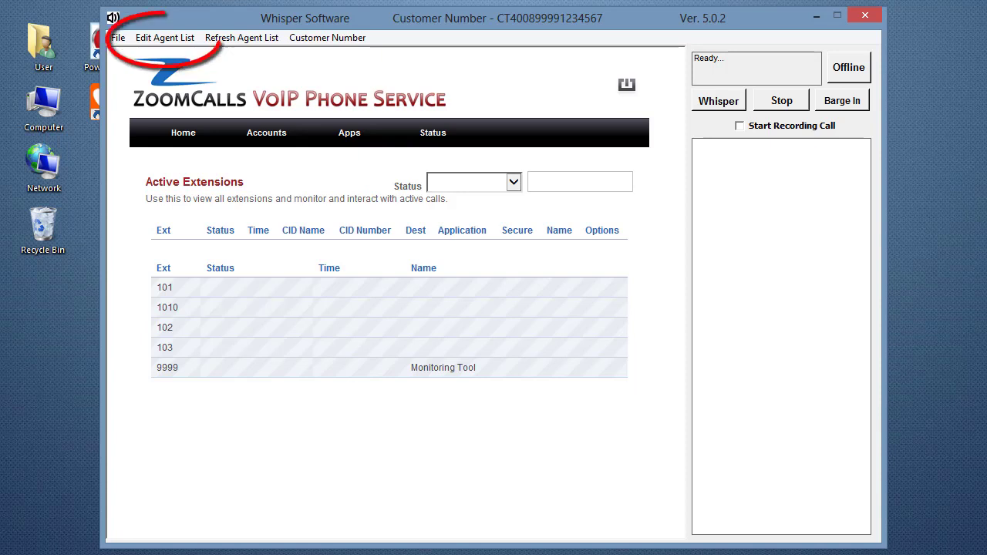
Open agentlist.txt via Edit Agent List and enter 101_Agent01 as the first line
{"action": "left_click", "coordinate": [168, 38]}
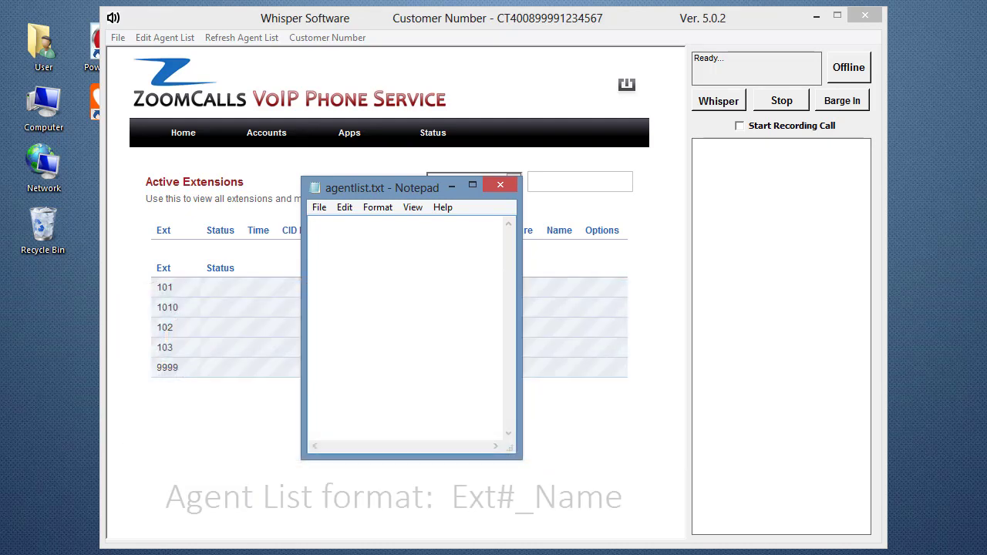
{"action": "type", "text": "101"}
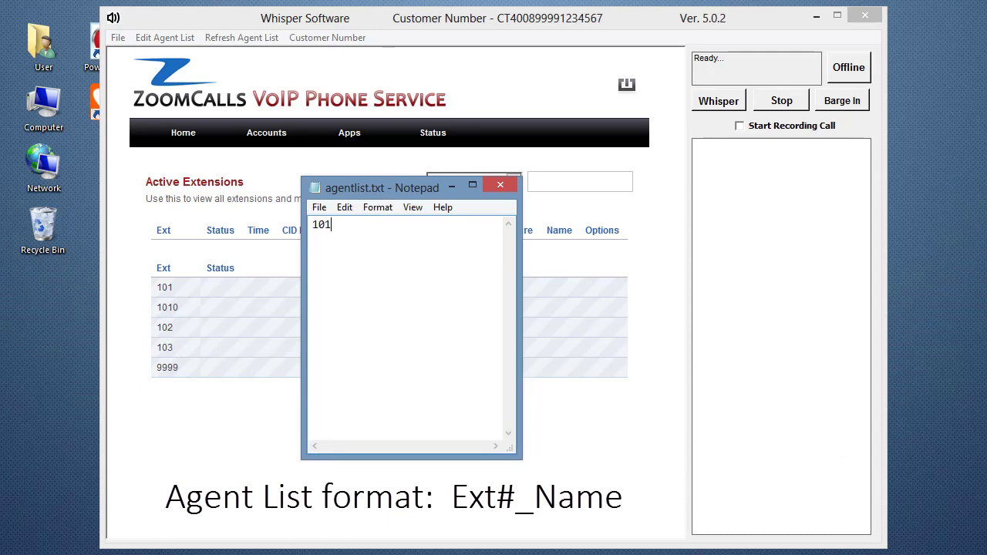
{"action": "type", "text": "_Agent01"}
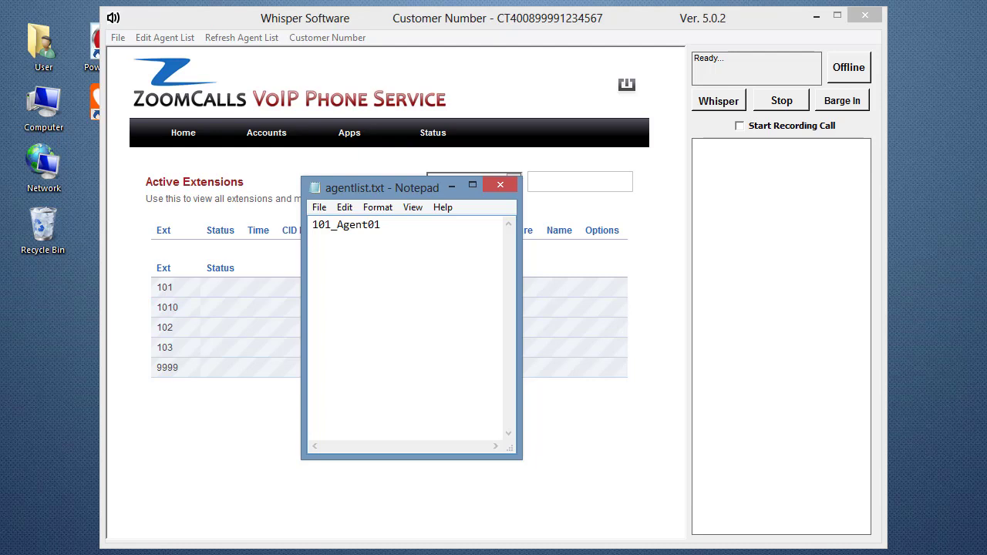
Add 1010_Agent01 and agent-name entries for extensions 102 and 103, one per line
{"action": "type", "text": "1010_Agent01"}
{"action": "key", "text": "Return"}
{"action": "type", "text": "102_Lexi "}
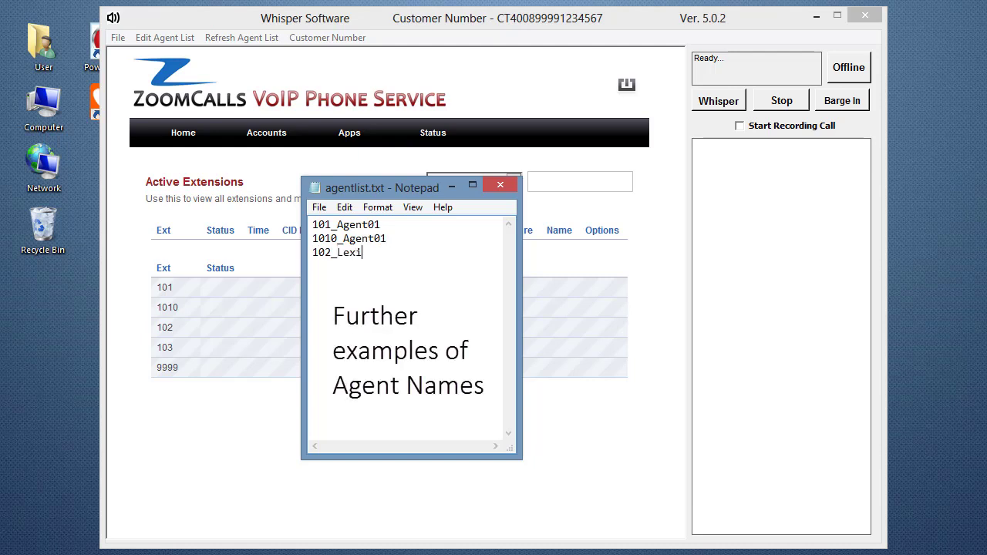
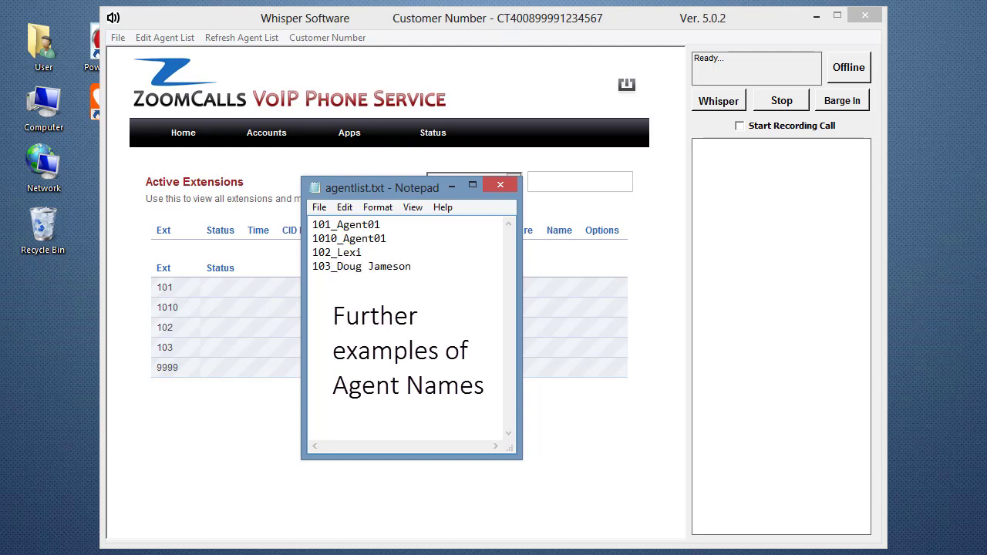
{"action": "key", "text": "Return"}
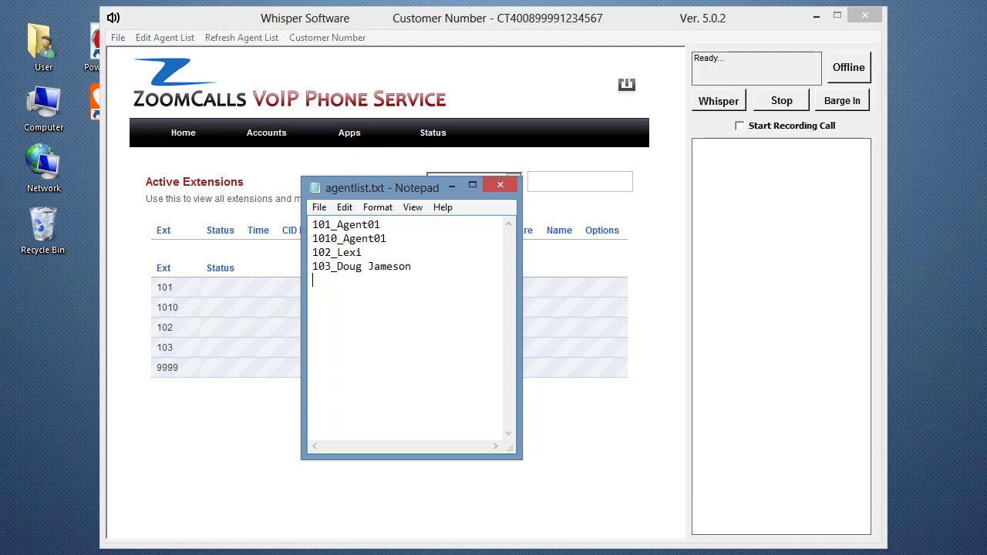
Save agentlist.txt and close the Notepad window
{"action": "left_click", "coordinate": [319, 207]}
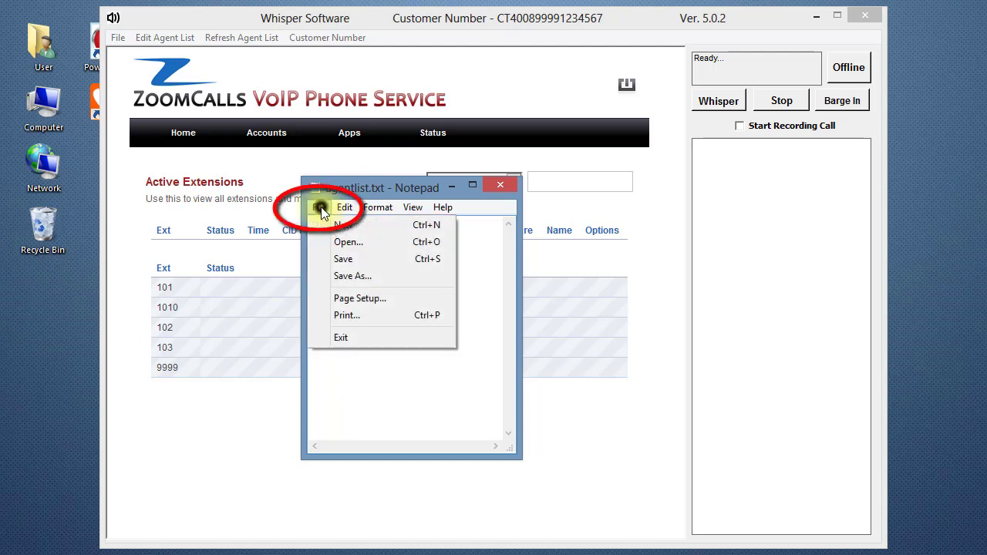
{"action": "left_click", "coordinate": [387, 264]}
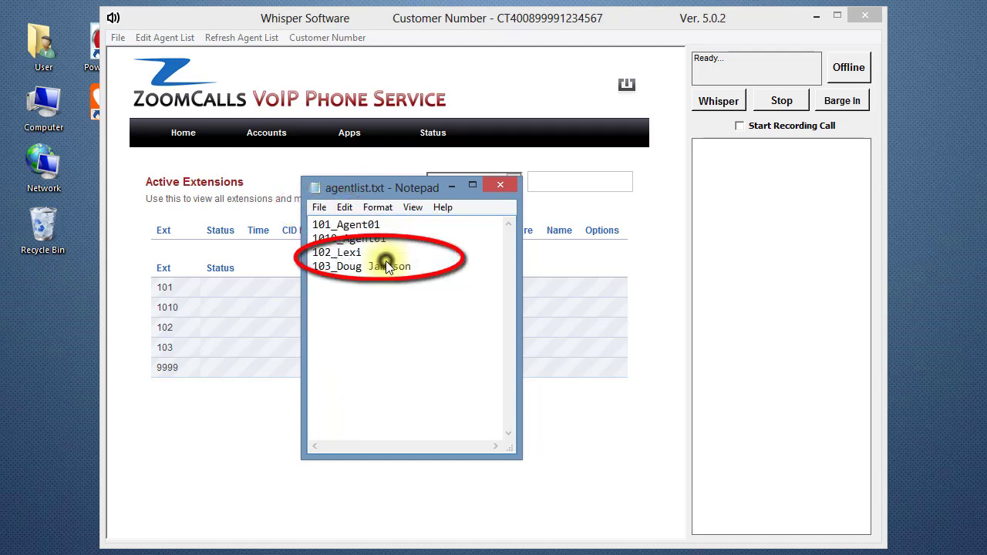
{"action": "left_click", "coordinate": [500, 186]}
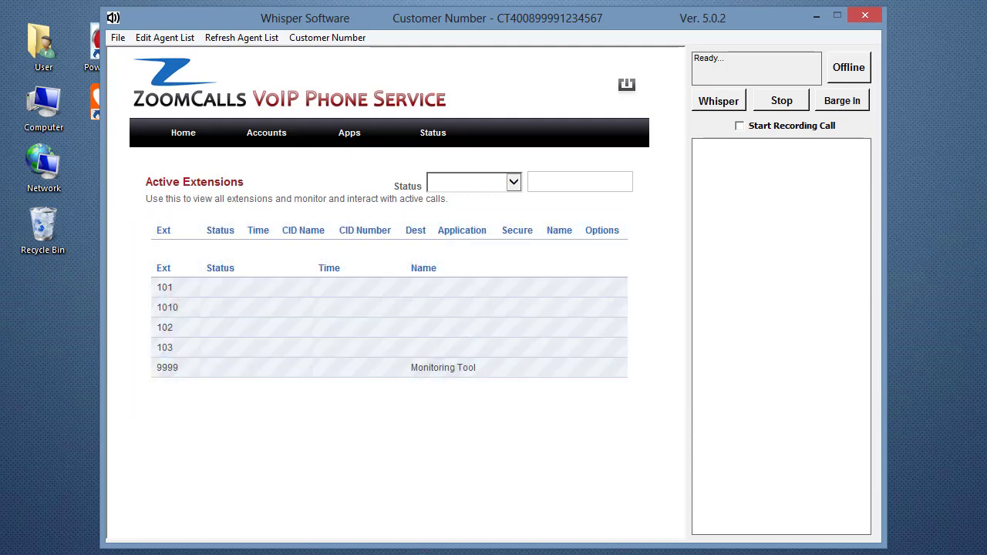
Refresh the agent list so the panel shows entries for extensions 101, 1010, 102 and 103
{"action": "left_click", "coordinate": [235, 38]}
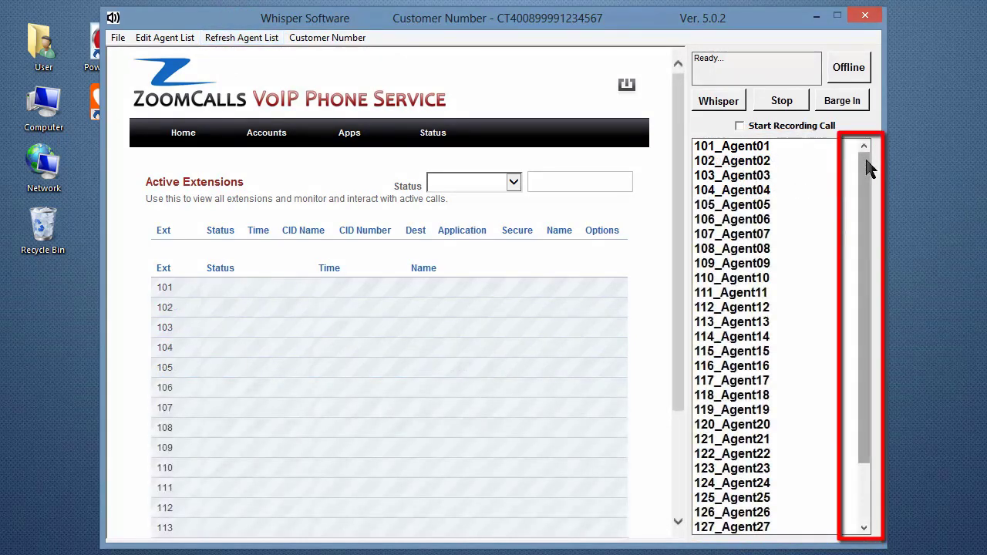
{"action": "mouse_move", "coordinate": [866, 169]}
{"action": "left_mouse_down"}
{"action": "mouse_move", "coordinate": [866, 240]}
{"action": "mouse_move", "coordinate": [865, 159]}
{"action": "left_mouse_up"}
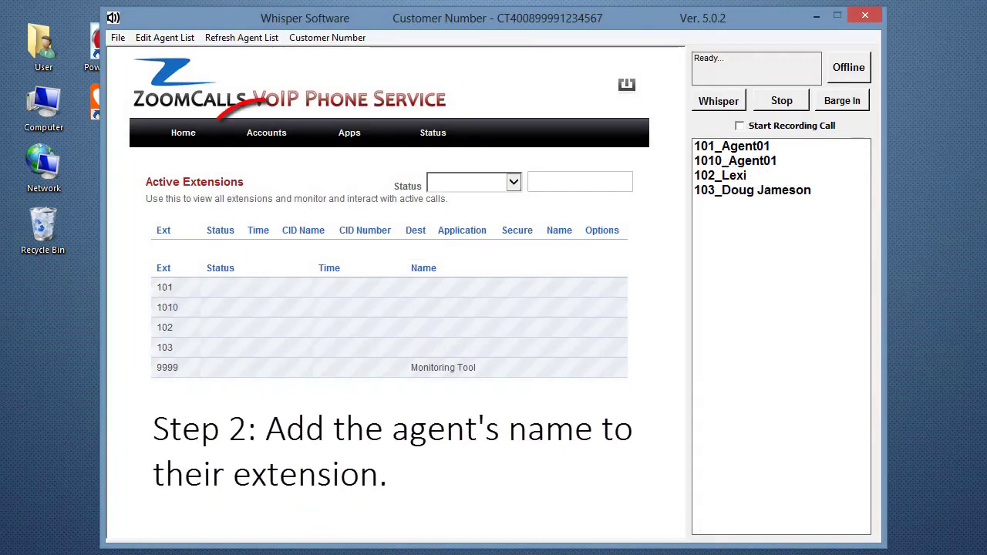
Set extension 101's Effective Caller ID Name to Agent01, save, and return to the Extensions list
{"action": "left_click", "coordinate": [266, 133]}
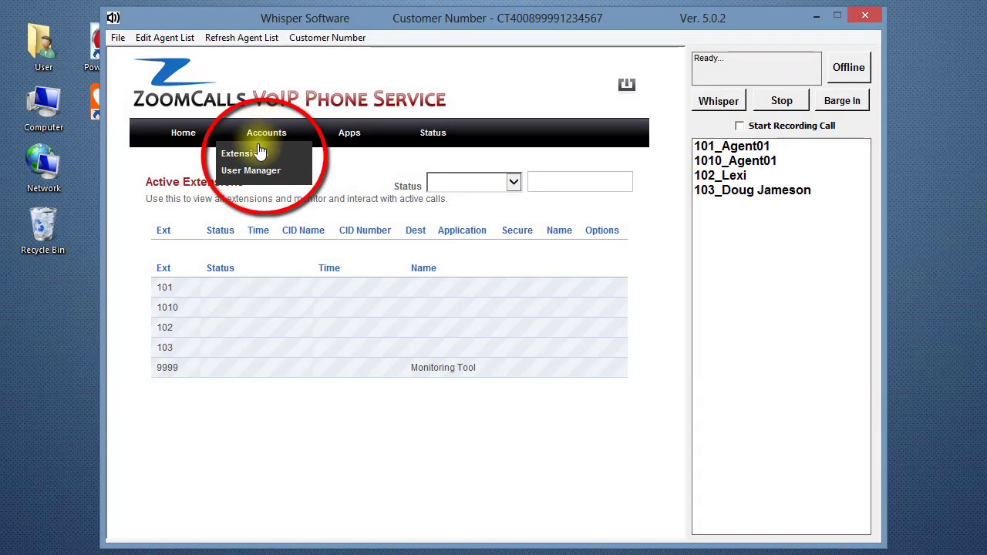
{"action": "left_click", "coordinate": [253, 154]}
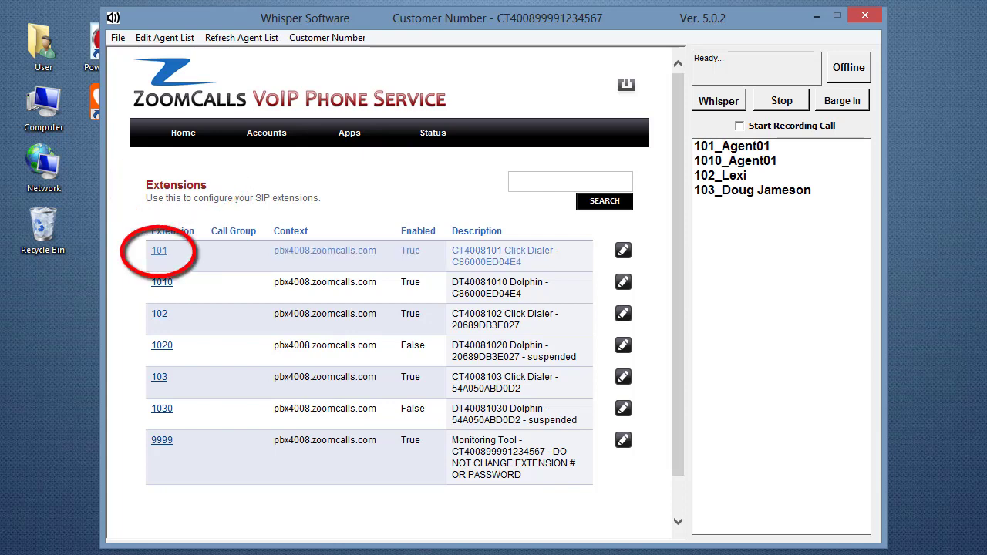
{"action": "left_click", "coordinate": [623, 252]}
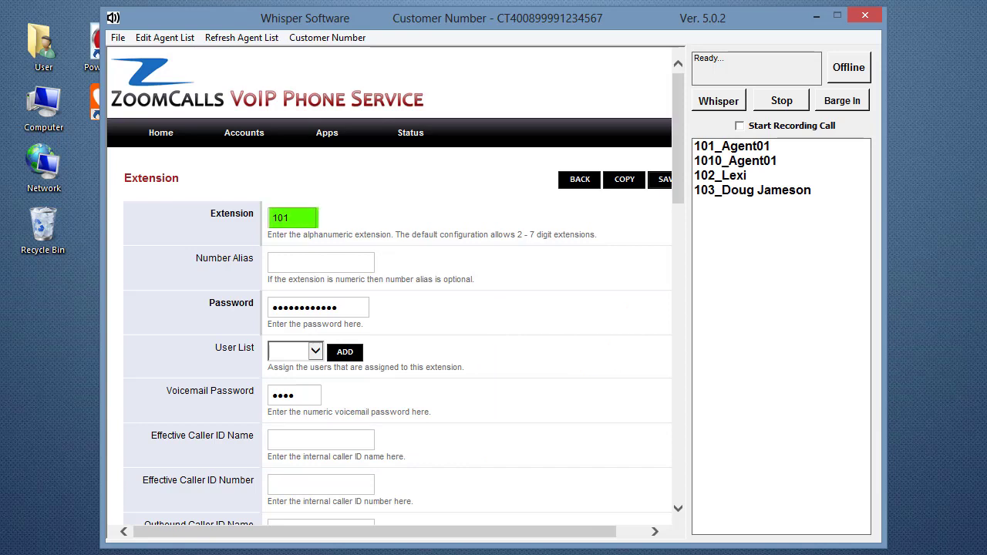
{"action": "left_click", "coordinate": [278, 439]}
{"action": "type", "text": "A"}
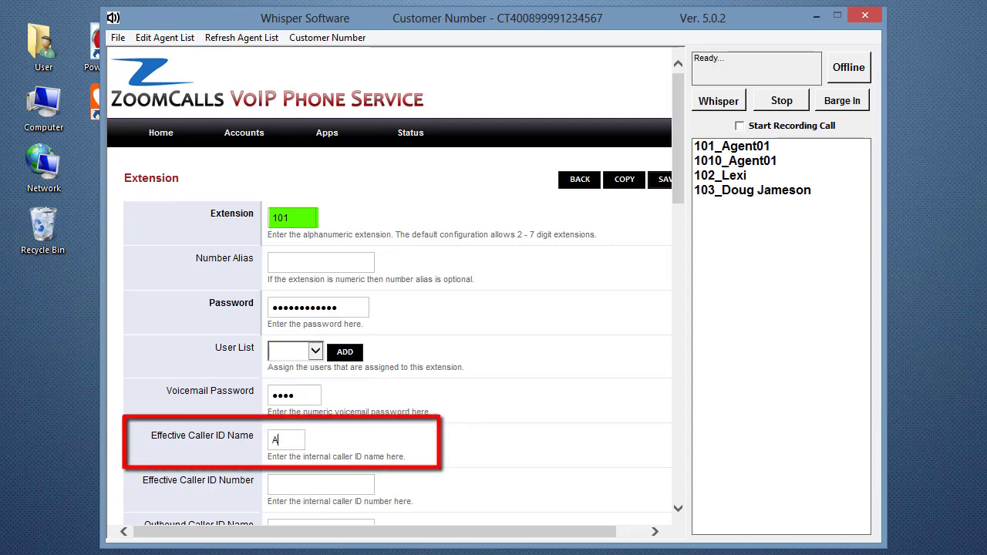
{"action": "type", "text": "gent01"}
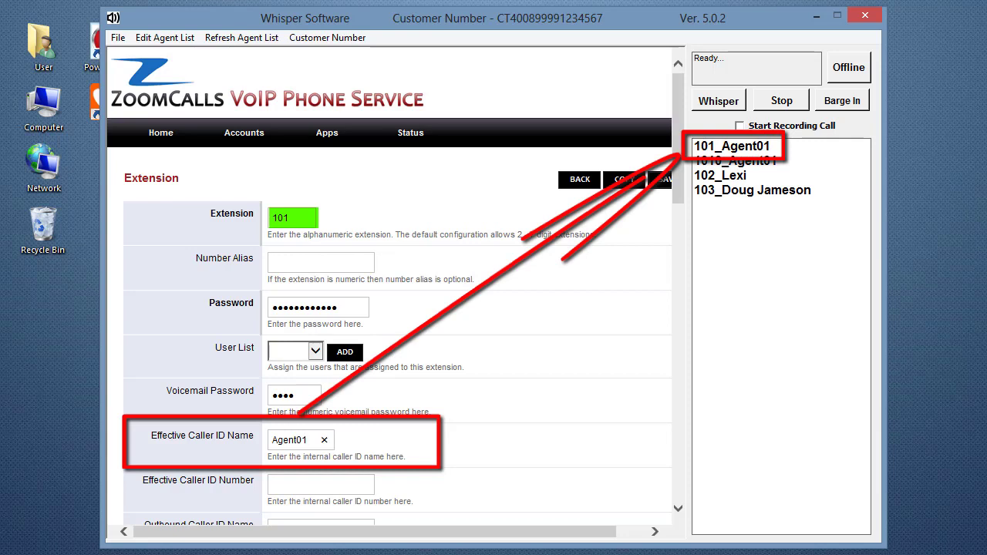
{"action": "left_click_drag", "start_coordinate": [557, 531], "coordinate": [587, 531]}
{"action": "left_click", "coordinate": [634, 177]}
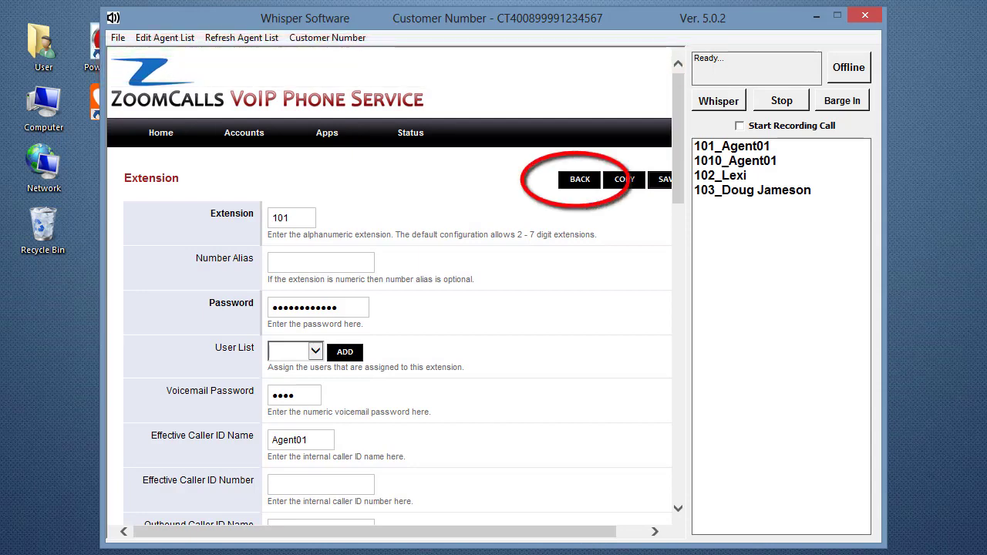
{"action": "left_click", "coordinate": [577, 179]}
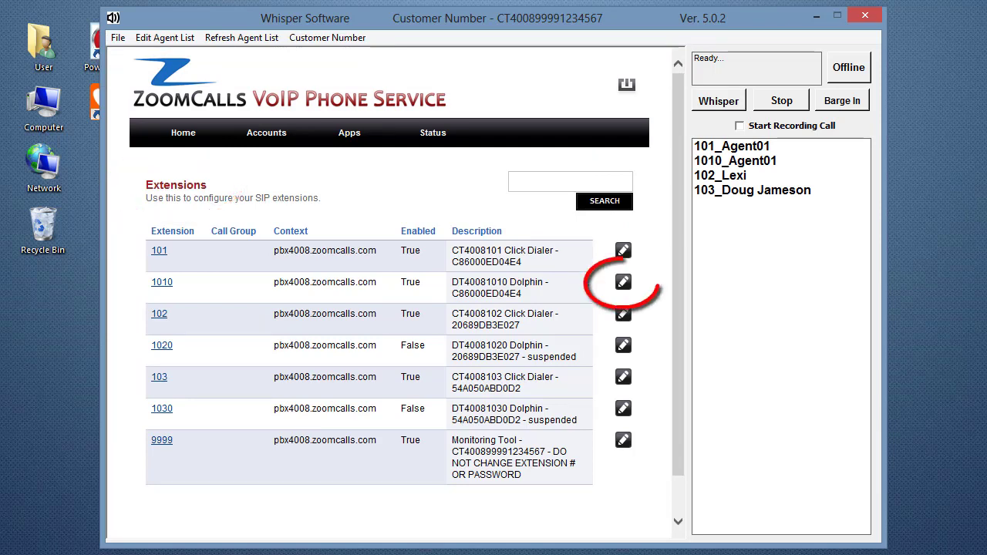
Set extension 1010's Effective Caller ID Name to Agent01, save, and return to the Extensions list
{"action": "left_click", "coordinate": [623, 283]}
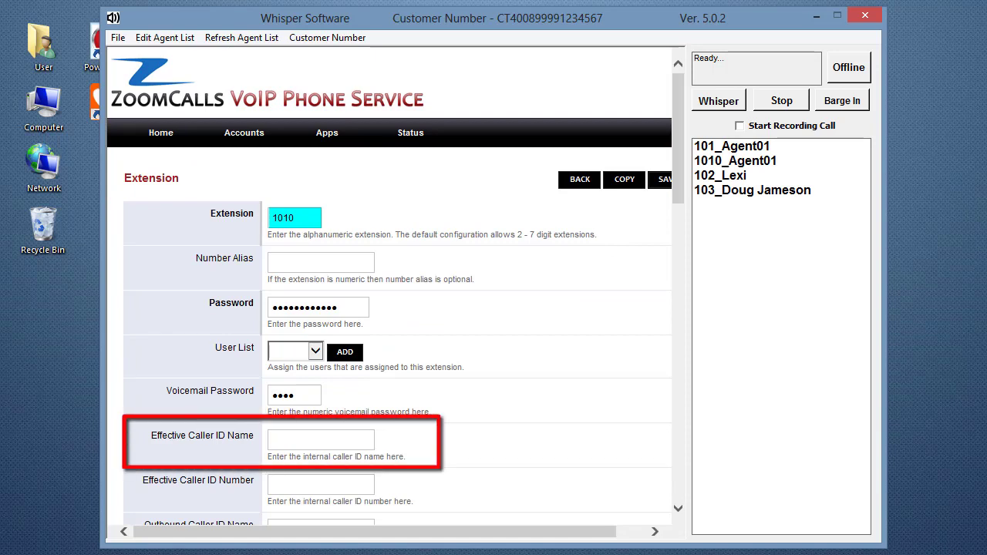
{"action": "left_click", "coordinate": [286, 435]}
{"action": "type", "text": "Agent01"}
{"action": "left_click", "coordinate": [663, 177]}
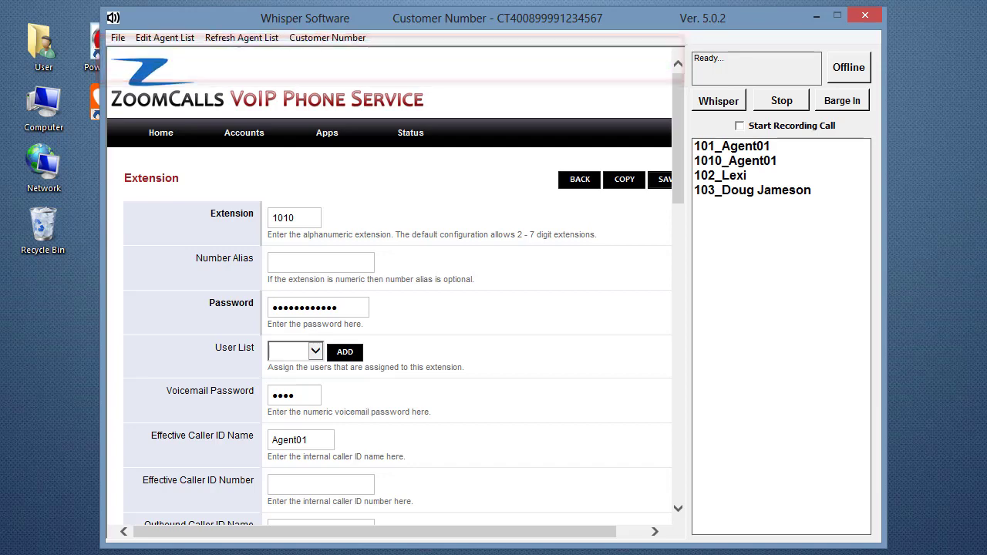
{"action": "left_click", "coordinate": [578, 178]}
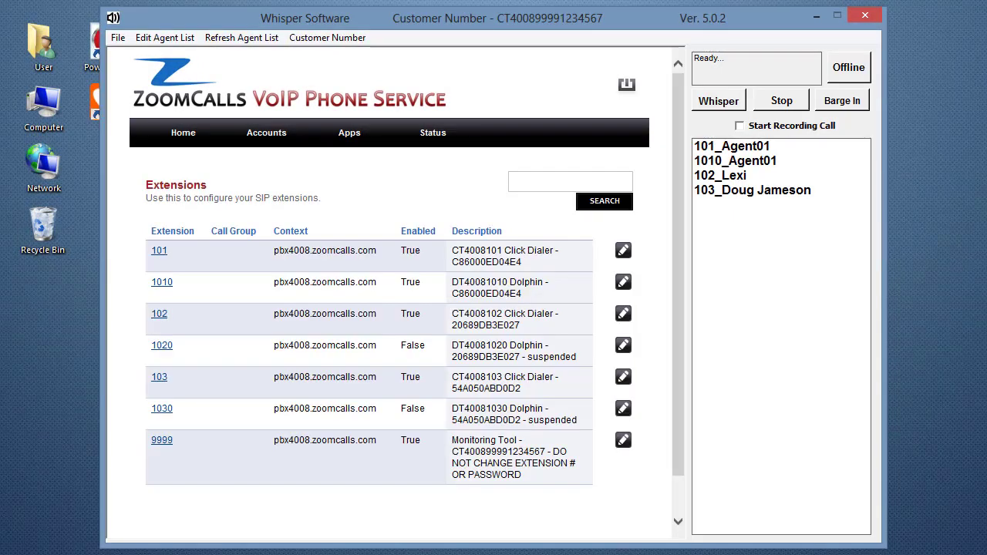
Log out of the ZoomCalls portal and sign back in with the account credentials
{"action": "left_click", "coordinate": [626, 84]}
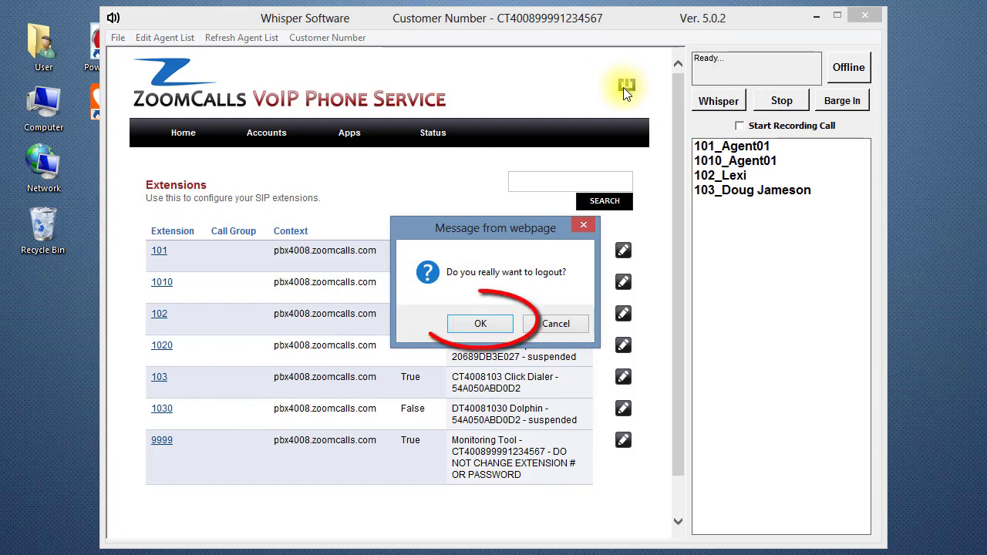
{"action": "left_click", "coordinate": [491, 321]}
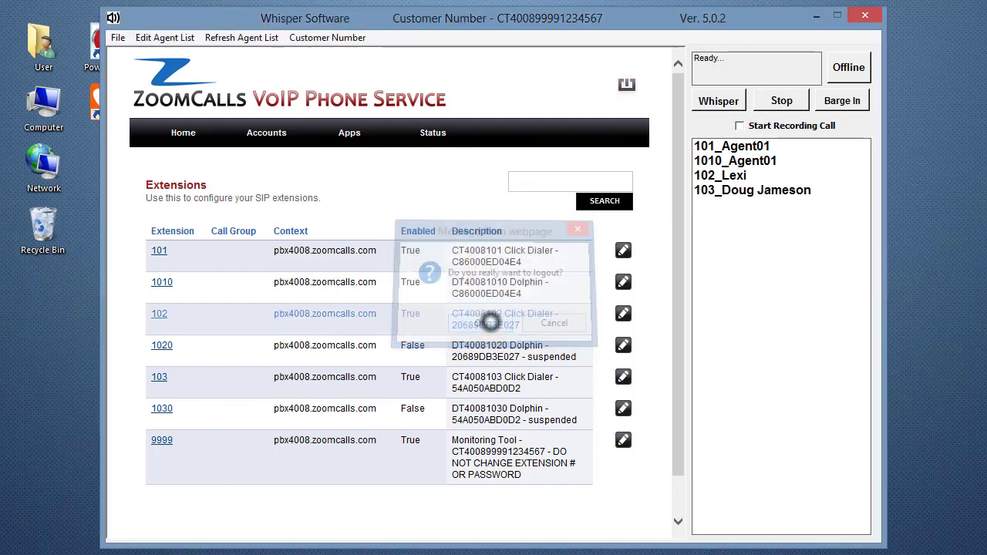
{"action": "type", "text": "example"}
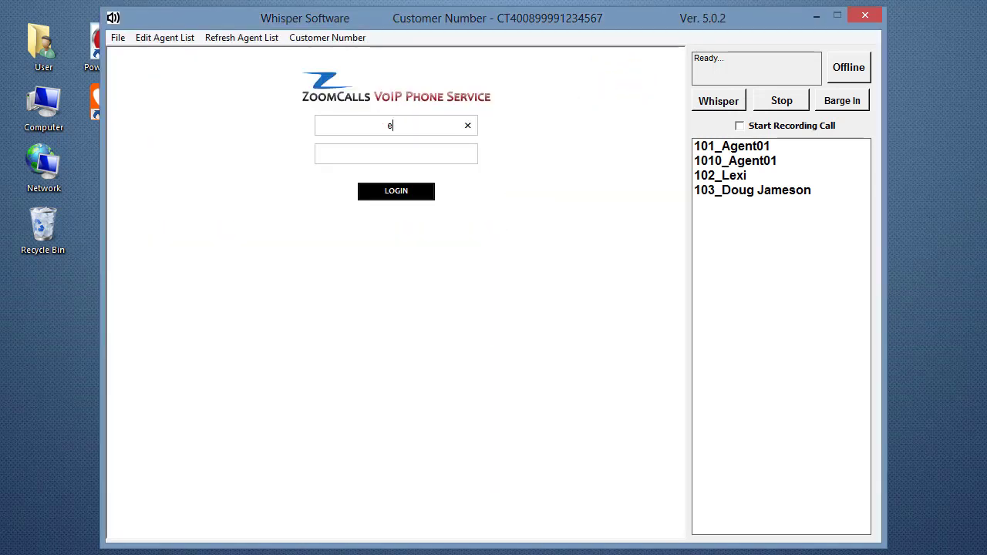
{"action": "key", "text": "Tab"}
{"action": "type", "text": "example1"}
{"action": "key", "text": "Return"}
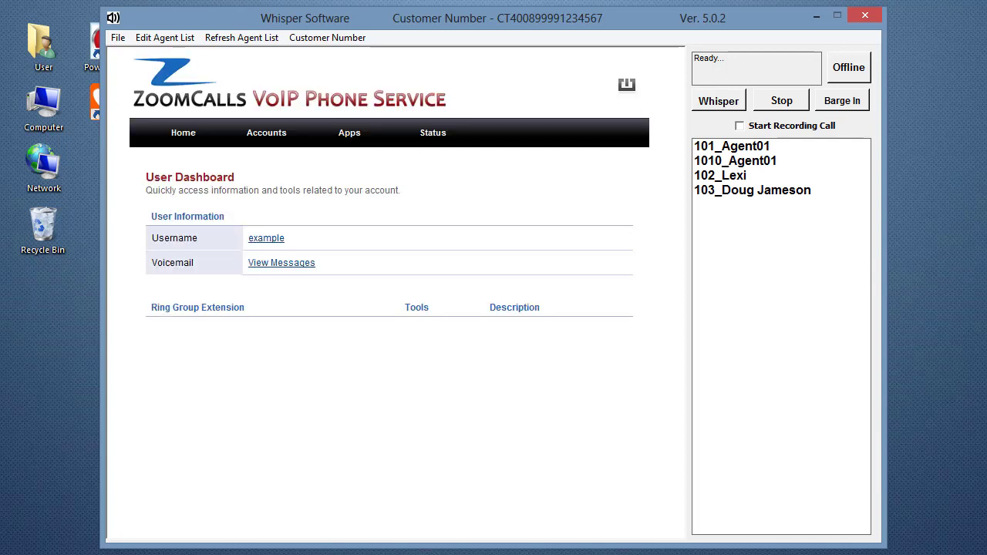
{"action": "mouse_move", "coordinate": [434, 134]}
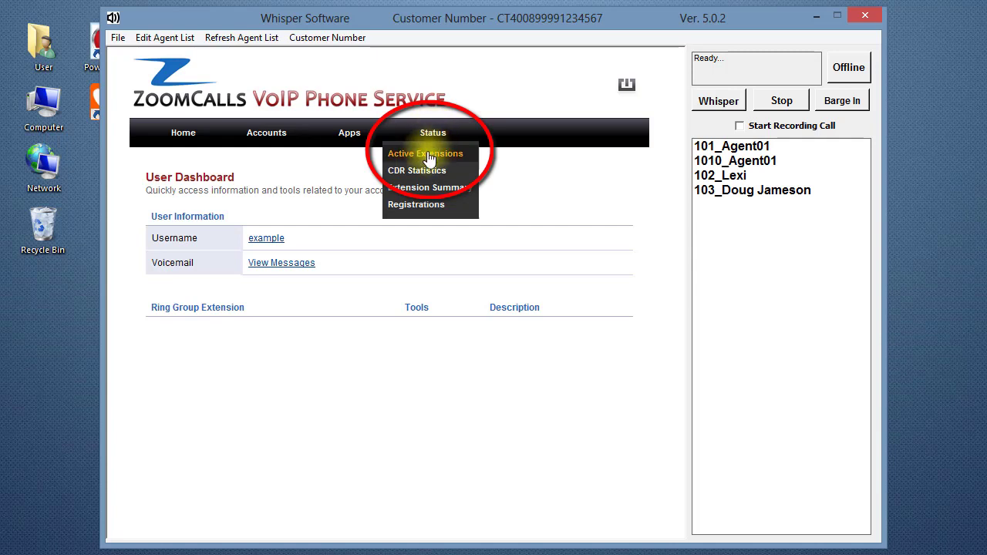
Show the Active Extensions page from the Status menu
{"action": "left_click", "coordinate": [429, 154]}
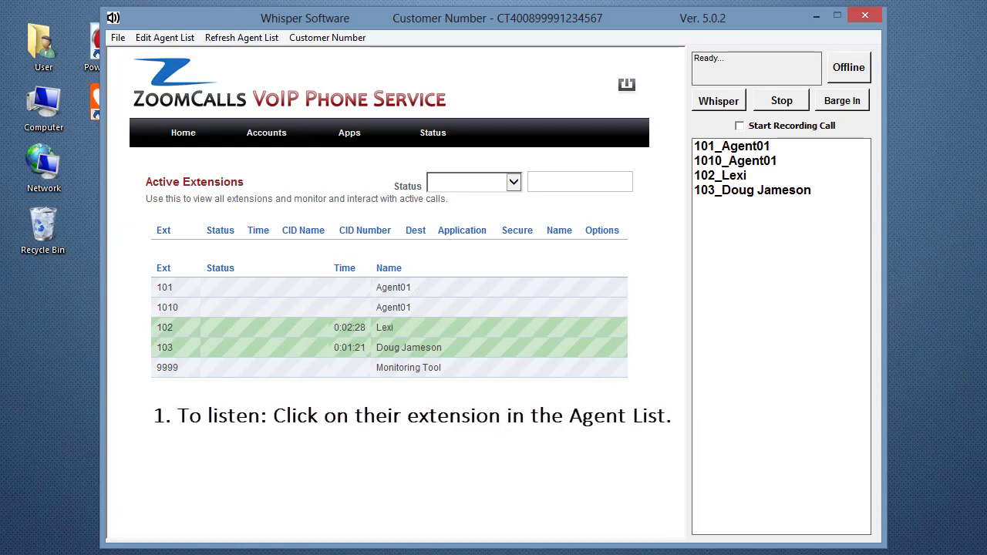
Listen in on agent 102, then switch to agent 103's call and start recording it
{"action": "left_click", "coordinate": [741, 175]}
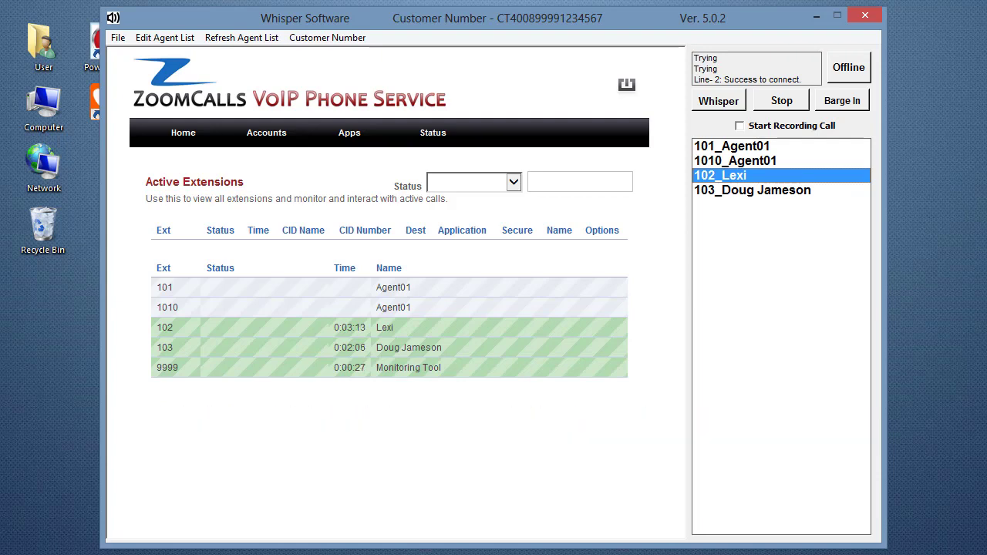
{"action": "left_click", "coordinate": [733, 190]}
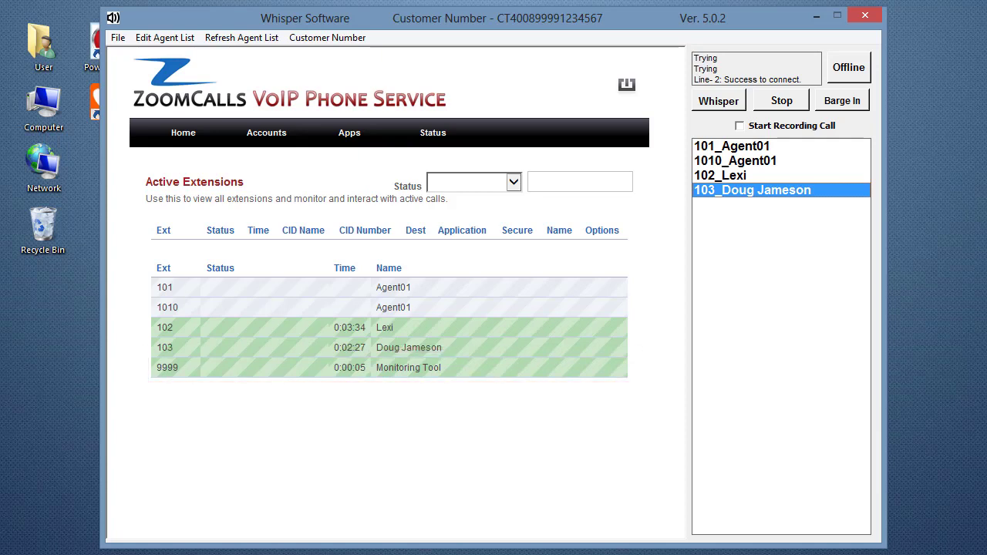
{"action": "left_click", "coordinate": [739, 126]}
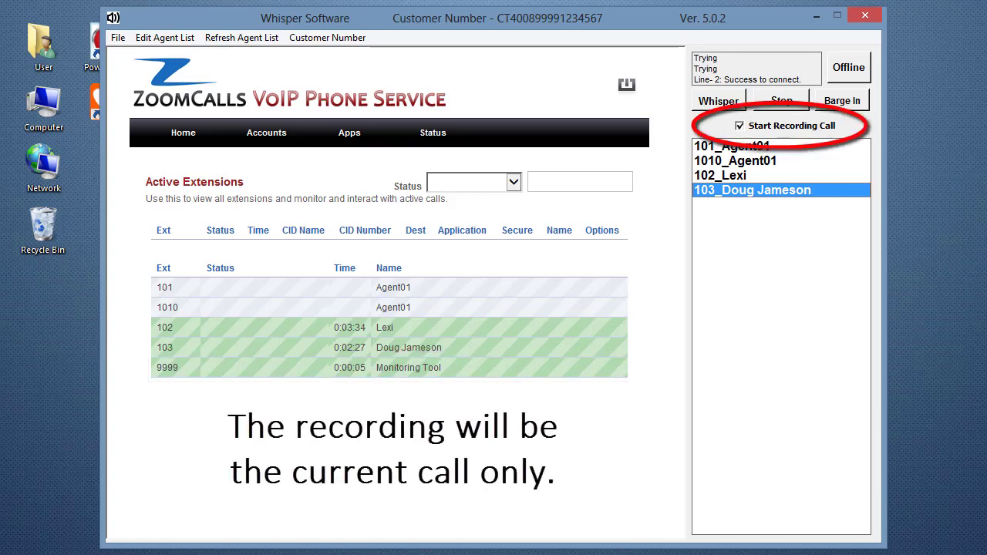